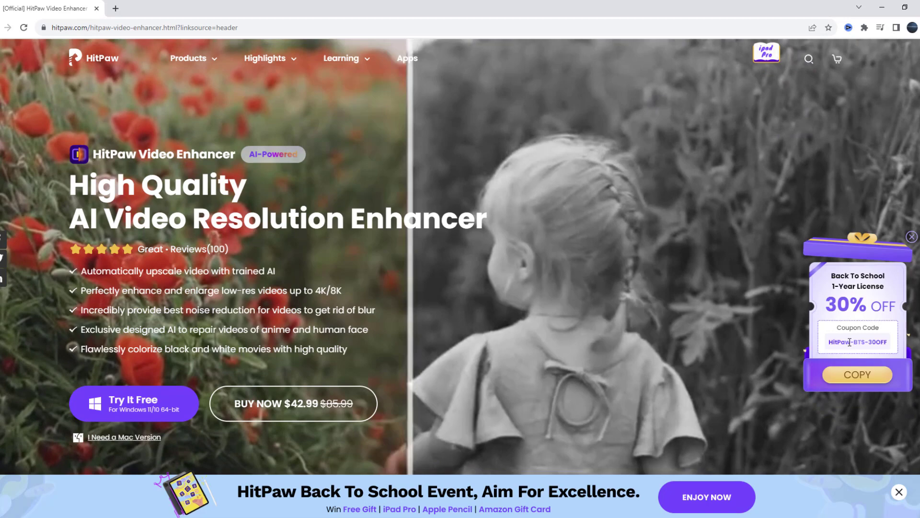
# - Select the coupon code text on the Video Enhancer product page
pyautogui.tripleClick(823, 341)
pyautogui.doubleClick(831, 303)
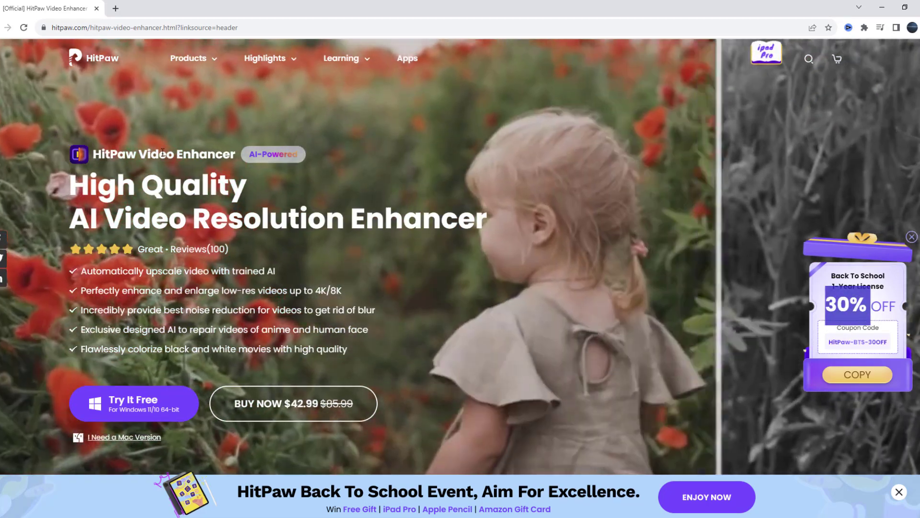
# - Browse the Animation, Face and Colorize model samples, sliding the Colorize pool comparison across
pyautogui.scroll(-15, 575, 267)
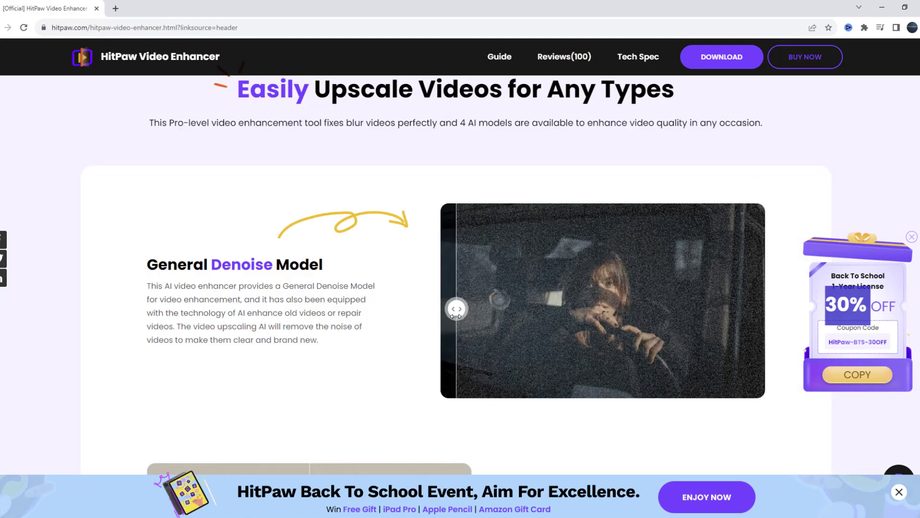
pyautogui.scroll(-6, 511, 251)
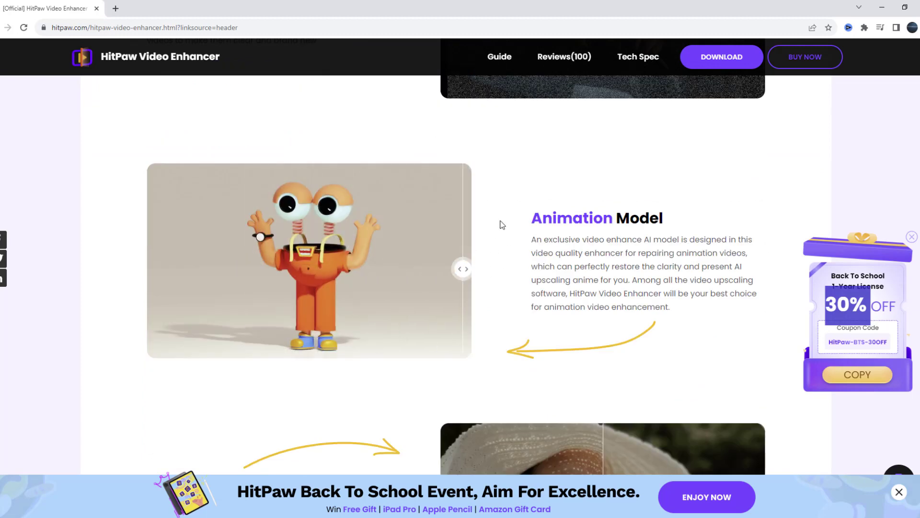
pyautogui.scroll(-6, 569, 216)
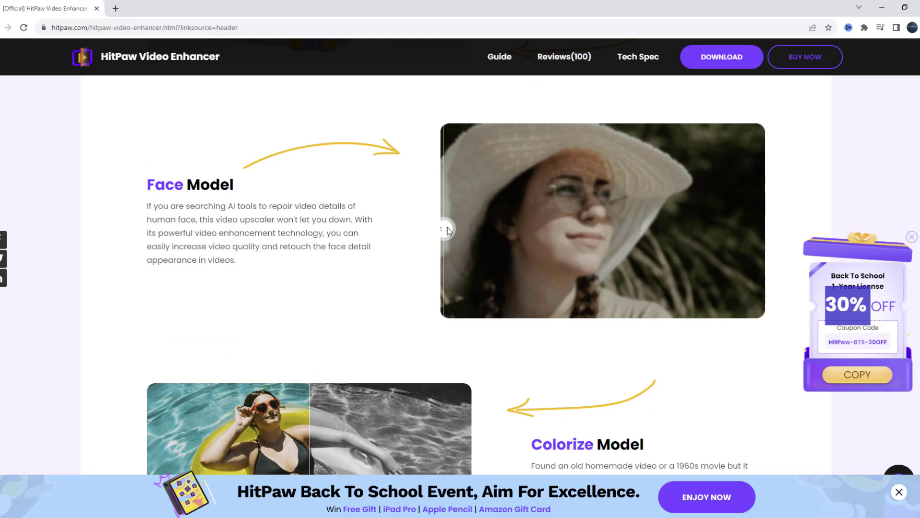
pyautogui.scroll(3, 380, 240)
pyautogui.scroll(-6, 505, 350)
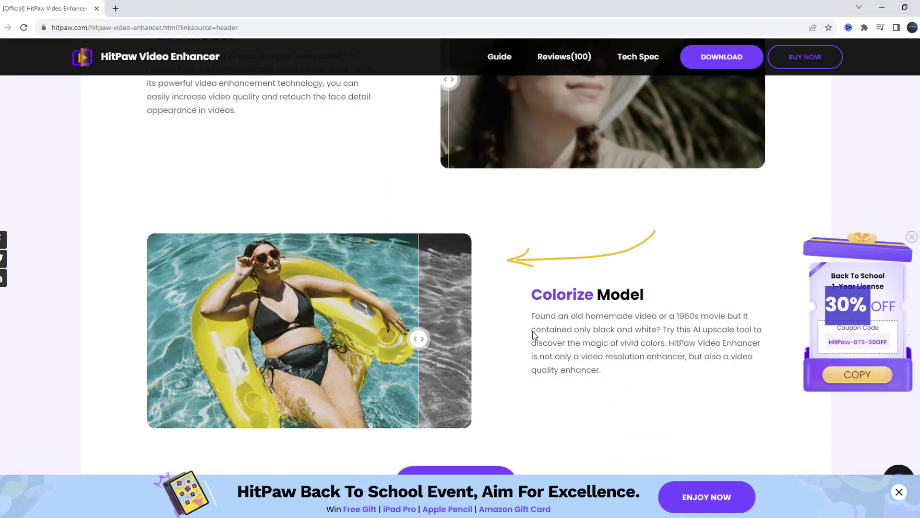
pyautogui.moveTo(318, 313); pyautogui.dragTo(379, 334)
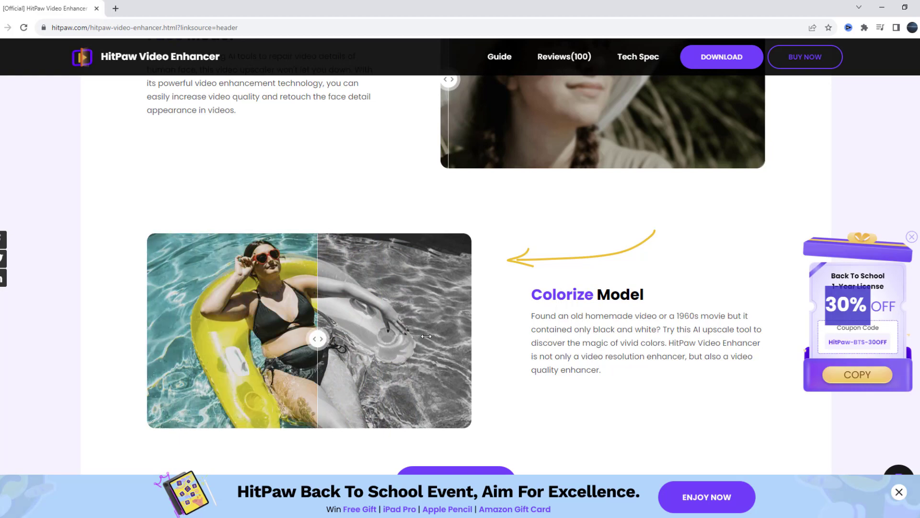
pyautogui.scroll(-5, 146, 318)
pyautogui.scroll(8, 147, 319)
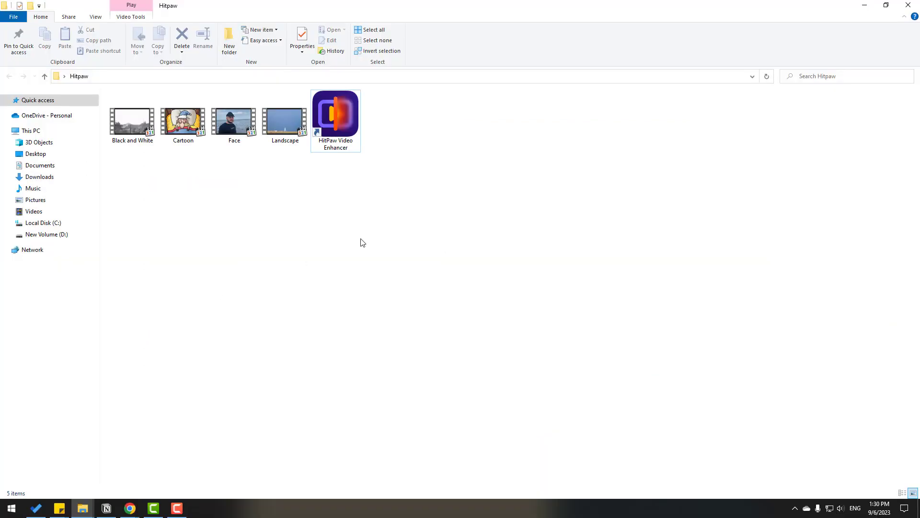
# - Launch HitPaw Video Enhancer and drag the four Hitpaw folder clips into it
pyautogui.doubleClick(337, 114)
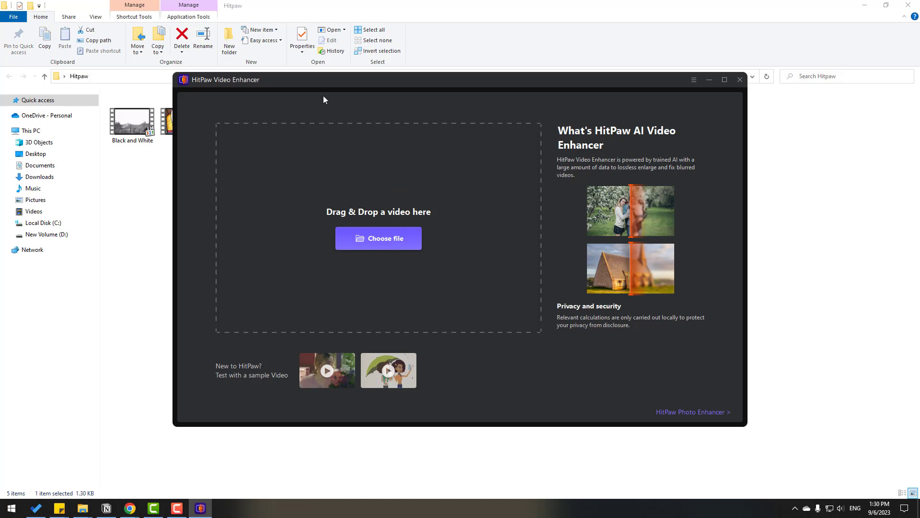
pyautogui.moveTo(323, 100); pyautogui.dragTo(301, 194)
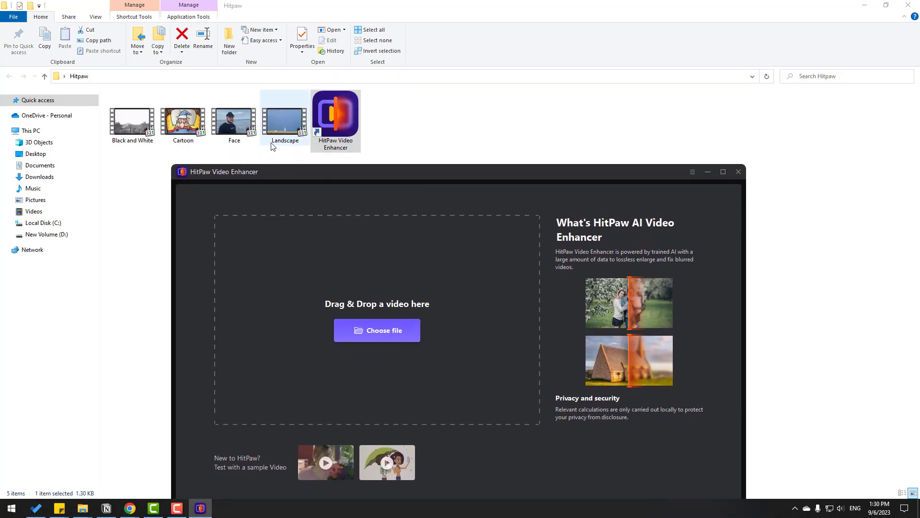
pyautogui.click(285, 182)
pyautogui.moveTo(285, 179); pyautogui.dragTo(392, 304)
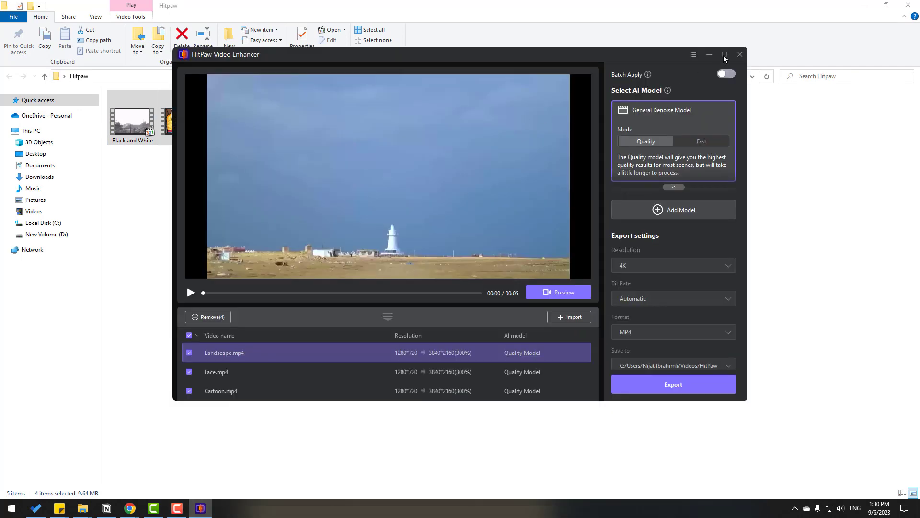
# - Maximize the editor, tick only Landscape.mp4 and set the General Denoise mode to Quality
pyautogui.click(724, 55)
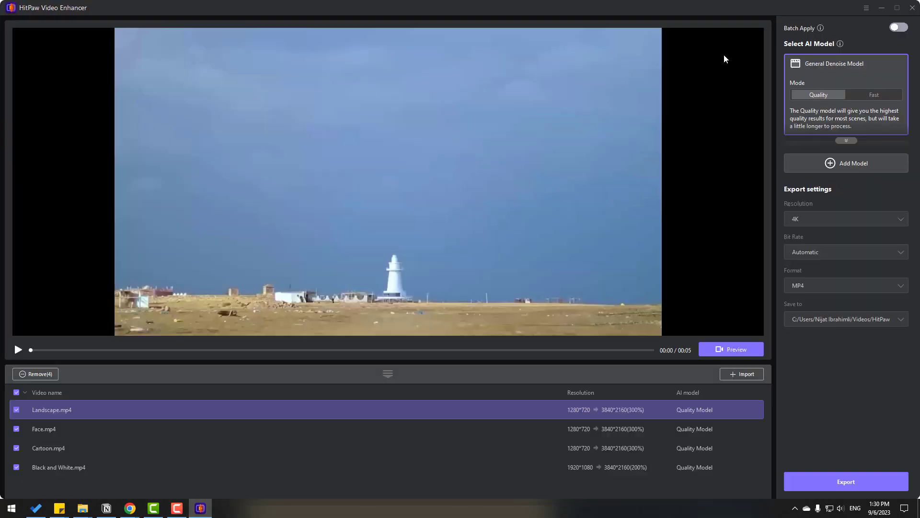
pyautogui.click(16, 393)
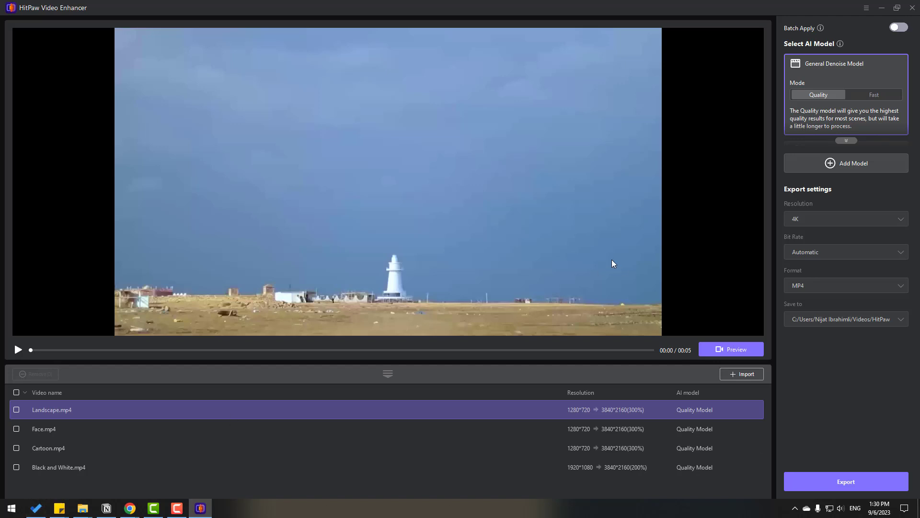
pyautogui.moveTo(836, 70)
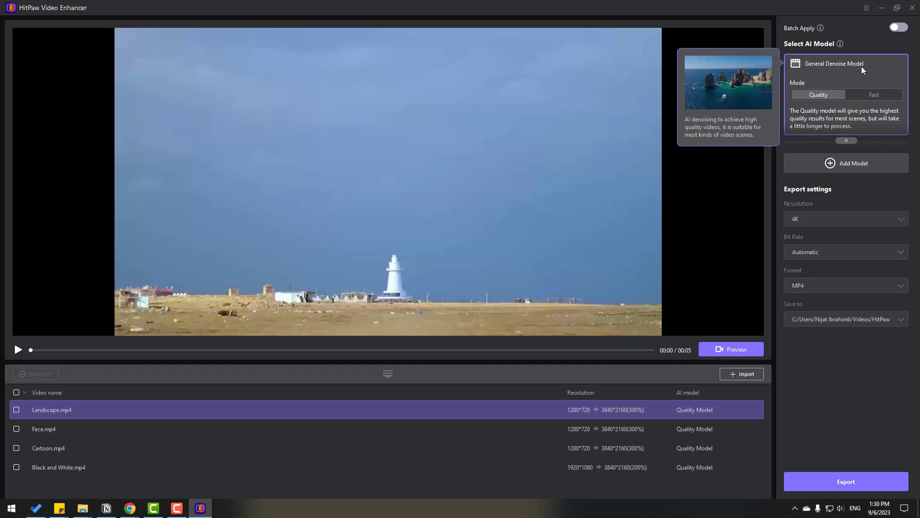
pyautogui.click(15, 411)
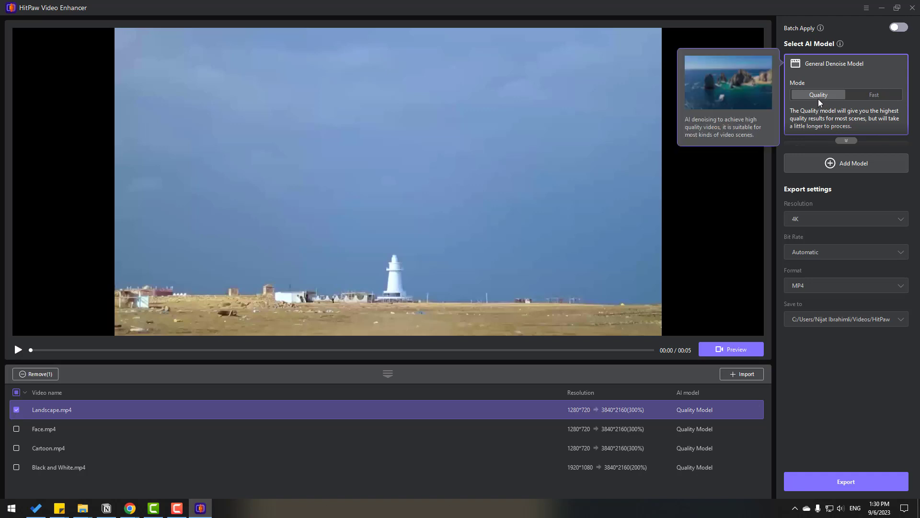
pyautogui.click(871, 97)
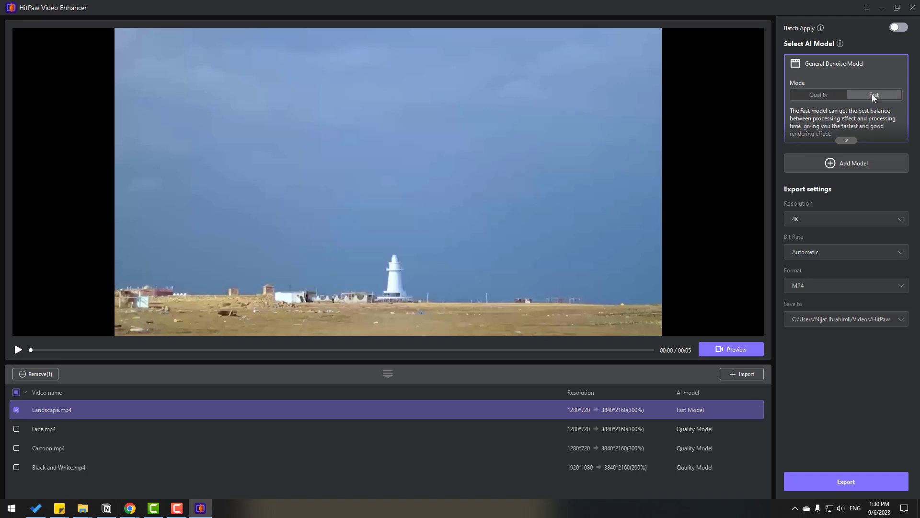
pyautogui.click(819, 96)
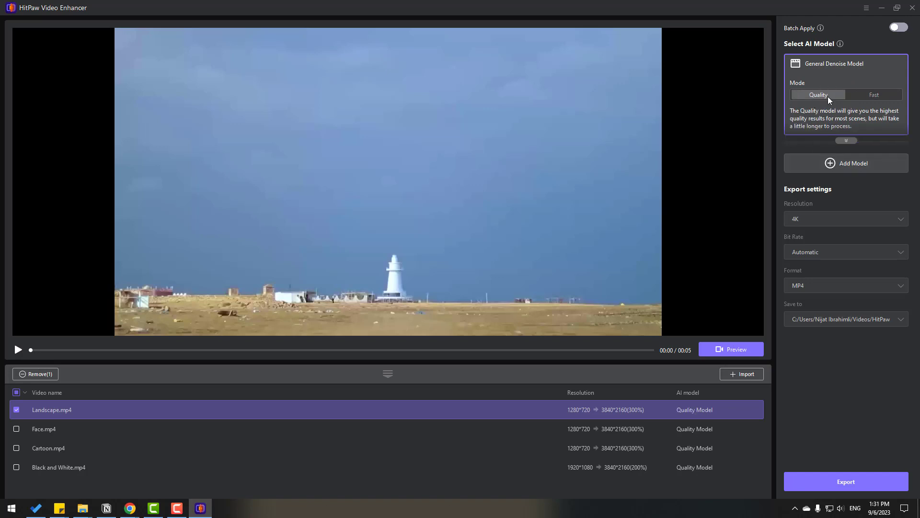
pyautogui.click(737, 350)
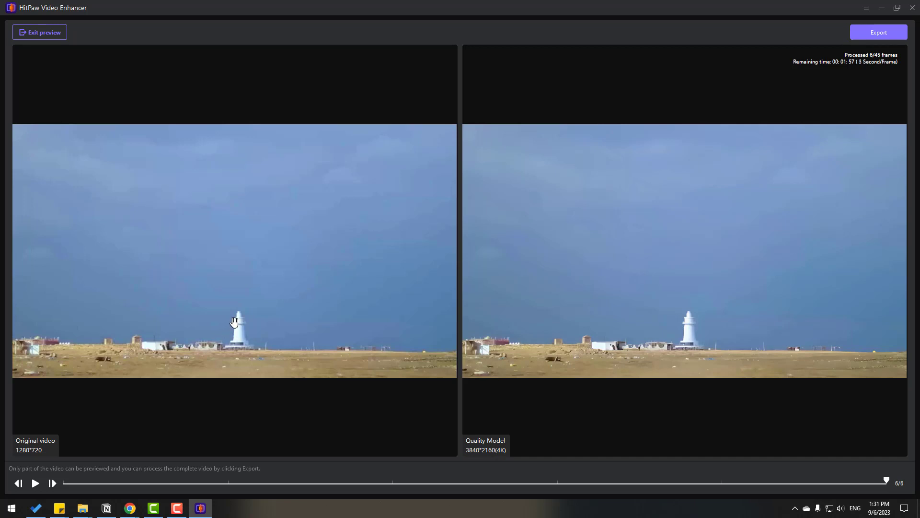
# - Zoom and pan the side-by-side preview to inspect the lighthouse up close
pyautogui.scroll(5, 234, 322)
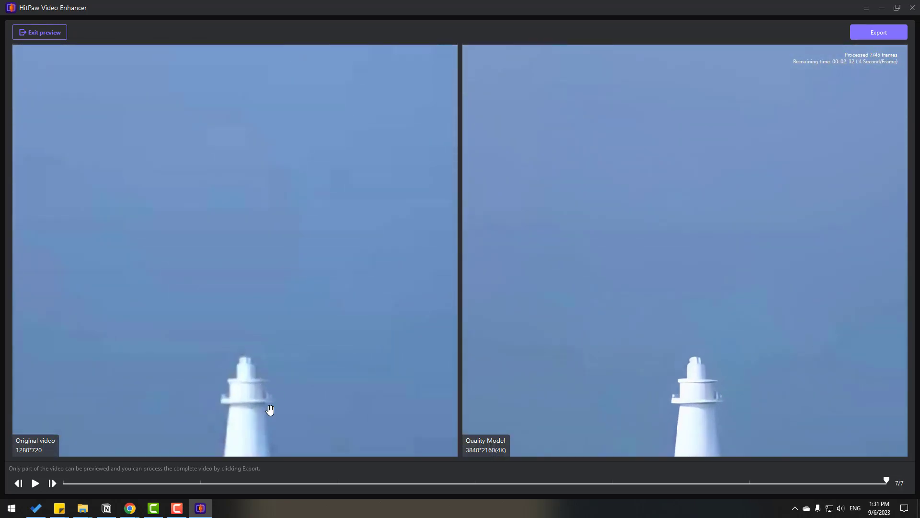
pyautogui.moveTo(270, 410); pyautogui.dragTo(280, 225)
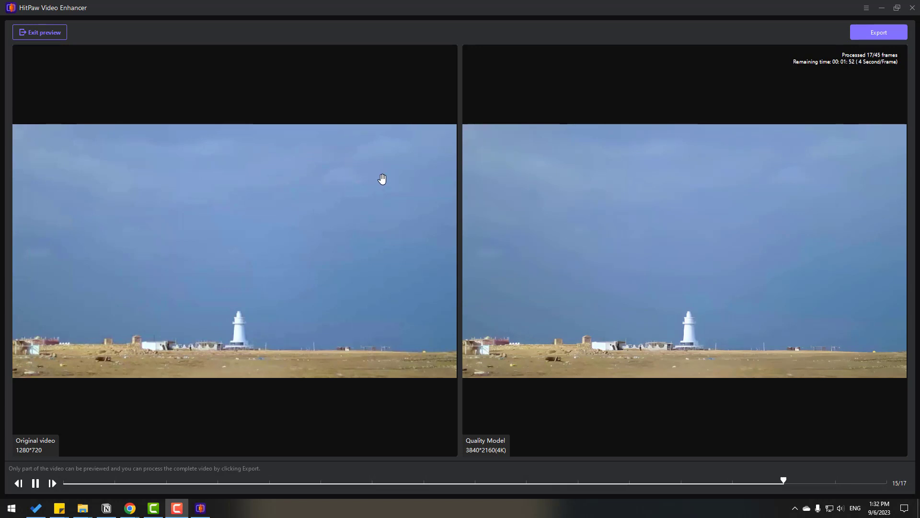
# - Switch the ticked clip from Landscape.mp4 to Cartoon.mp4 and apply the Animation Model
pyautogui.click(39, 34)
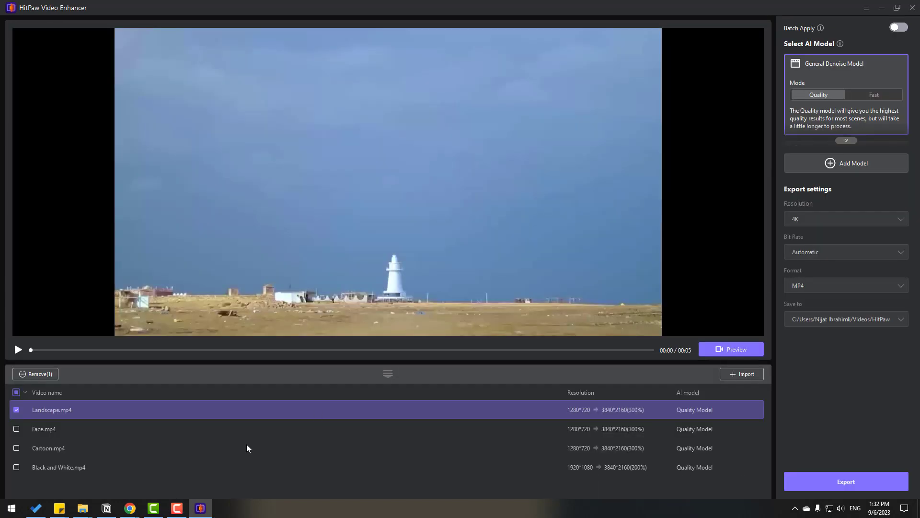
pyautogui.click(16, 410)
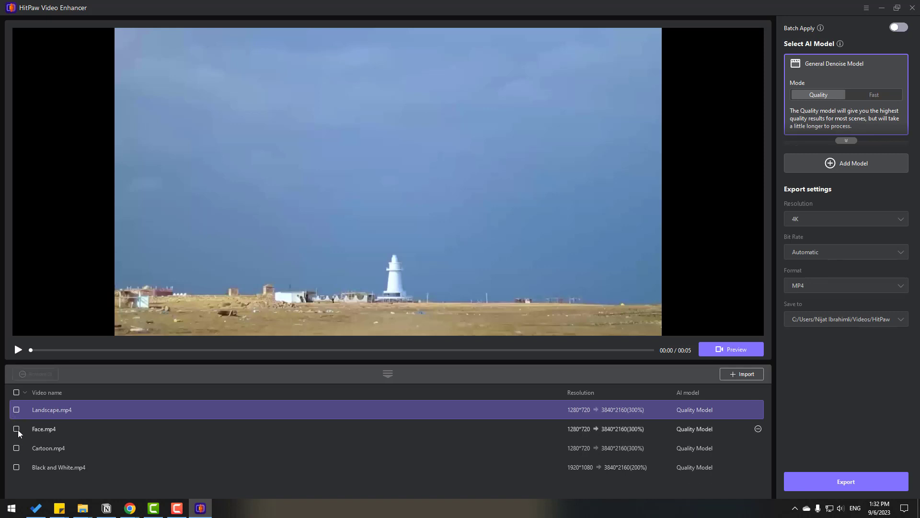
pyautogui.click(16, 448)
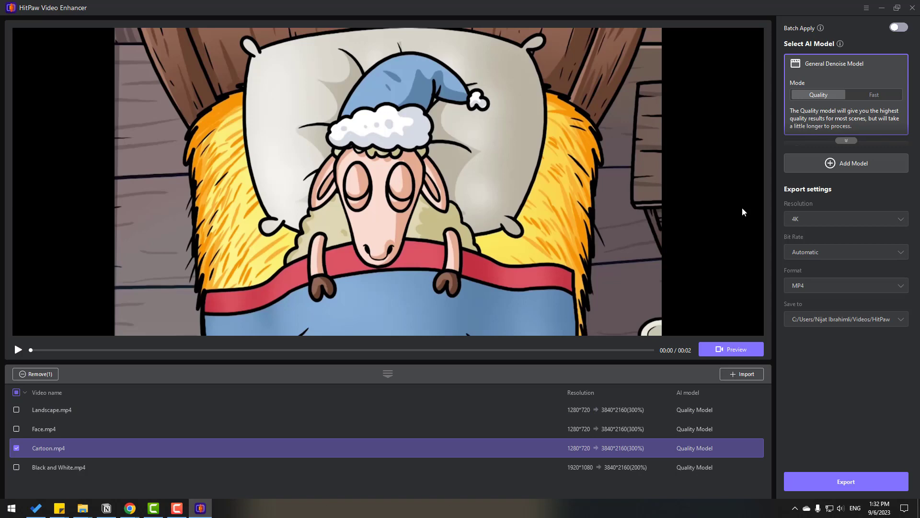
pyautogui.click(847, 141)
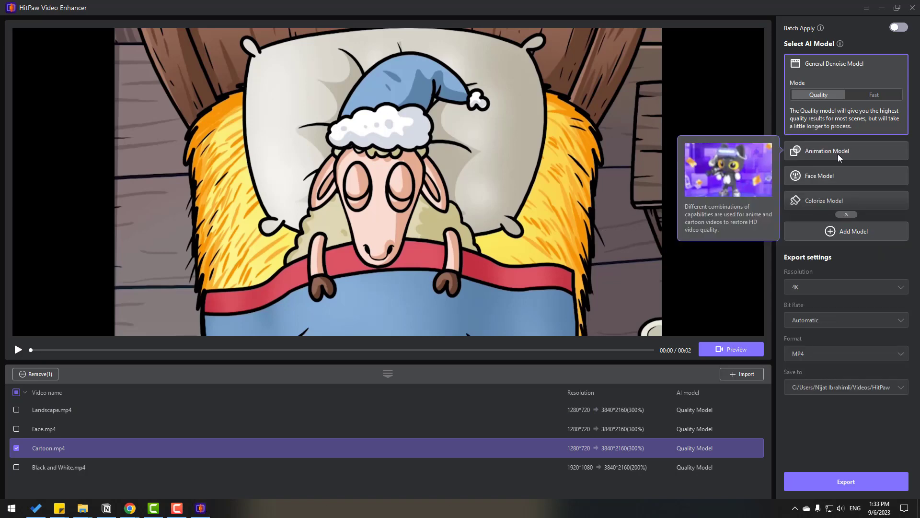
pyautogui.click(821, 151)
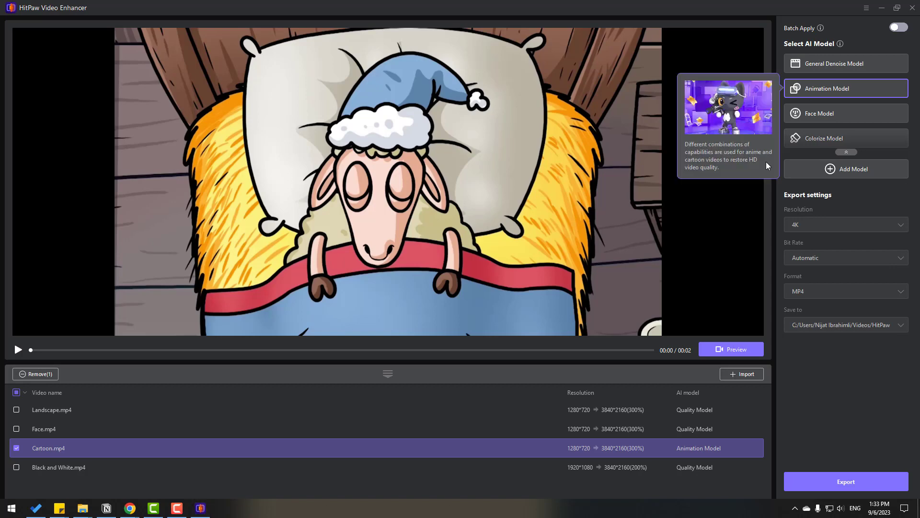
pyautogui.click(738, 350)
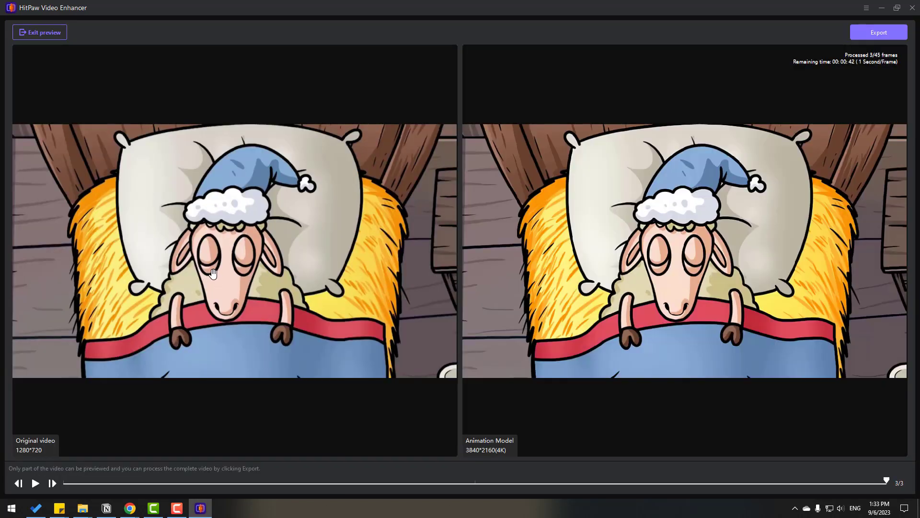
pyautogui.scroll(5, 248, 267)
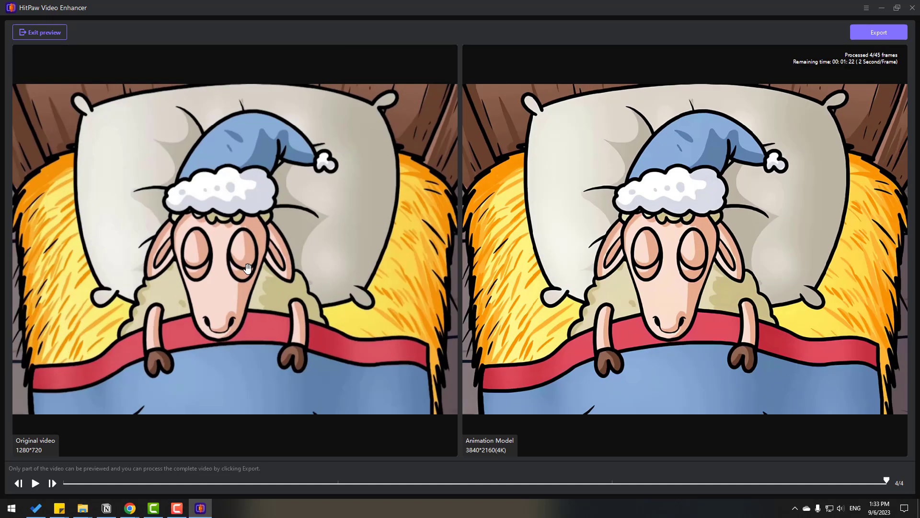
pyautogui.scroll(1, 245, 266)
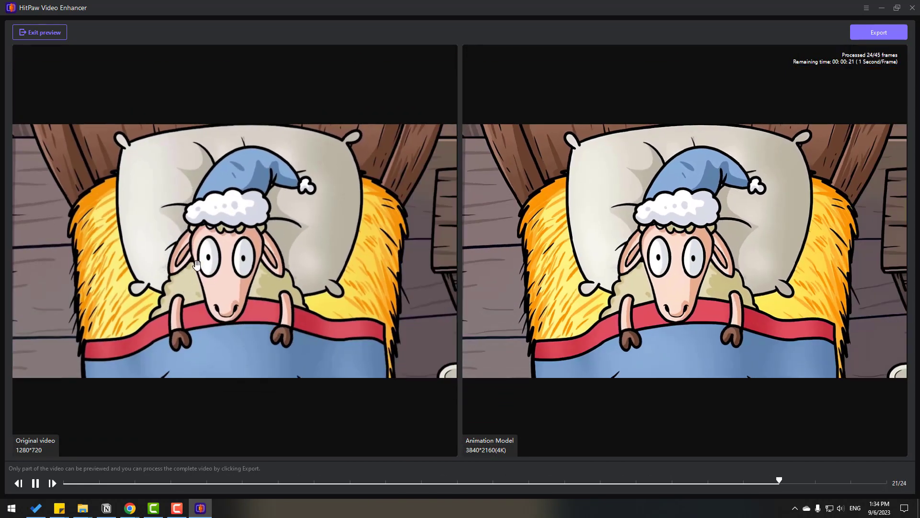
# - Tick Face.mp4, apply the Face Model and compare its 4K preview with the original
pyautogui.click(45, 33)
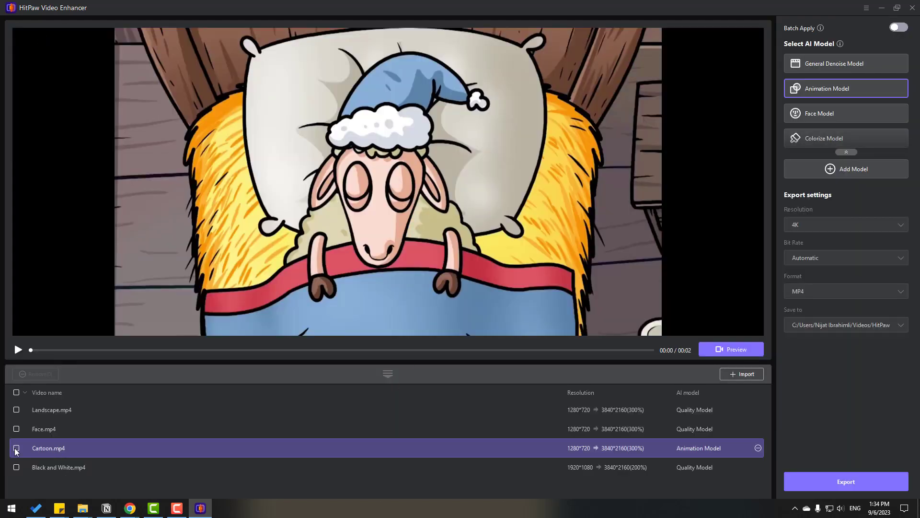
pyautogui.click(90, 427)
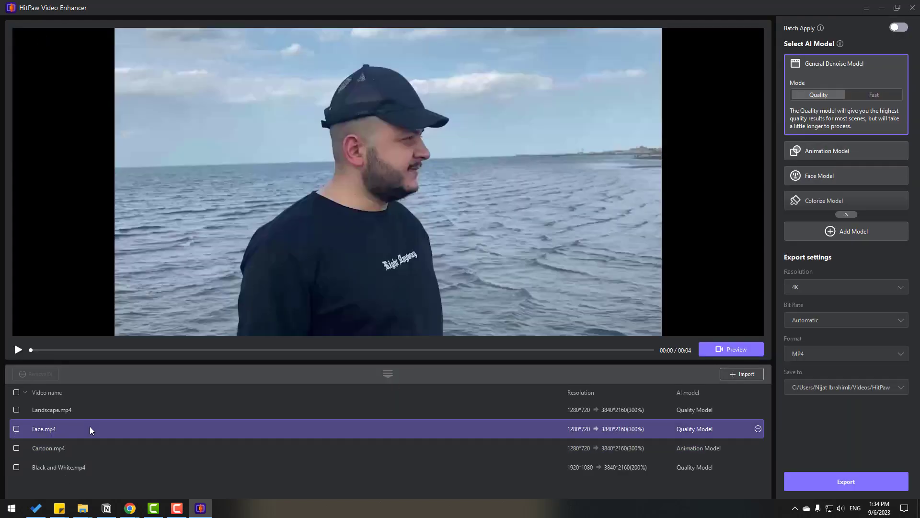
pyautogui.click(16, 428)
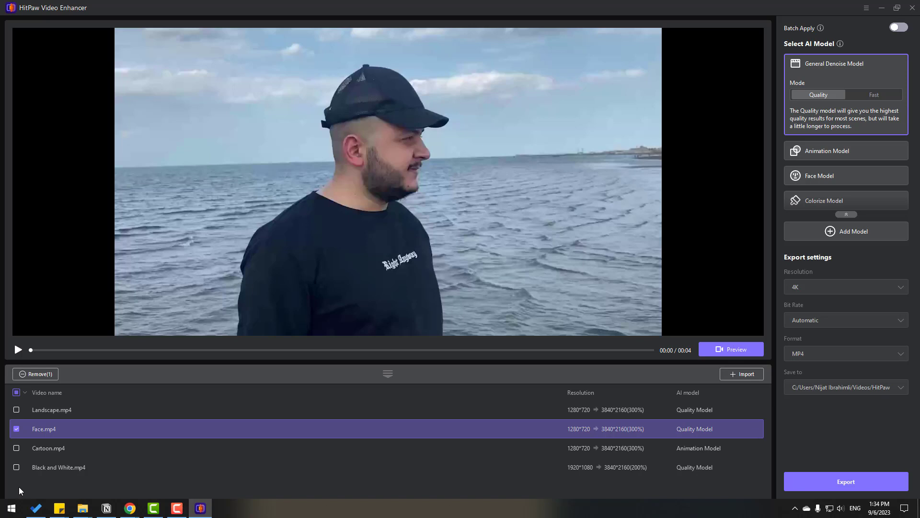
pyautogui.click(823, 176)
pyautogui.moveTo(815, 116)
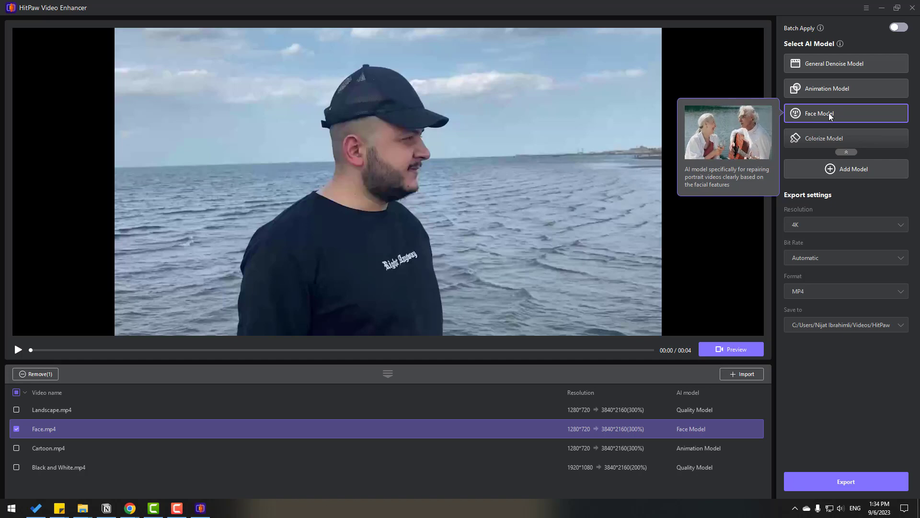
pyautogui.click(740, 353)
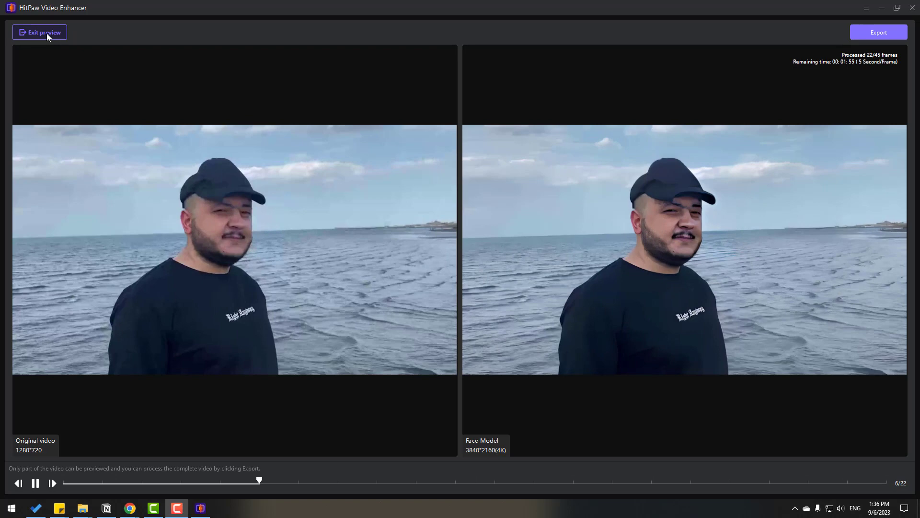
pyautogui.click(47, 33)
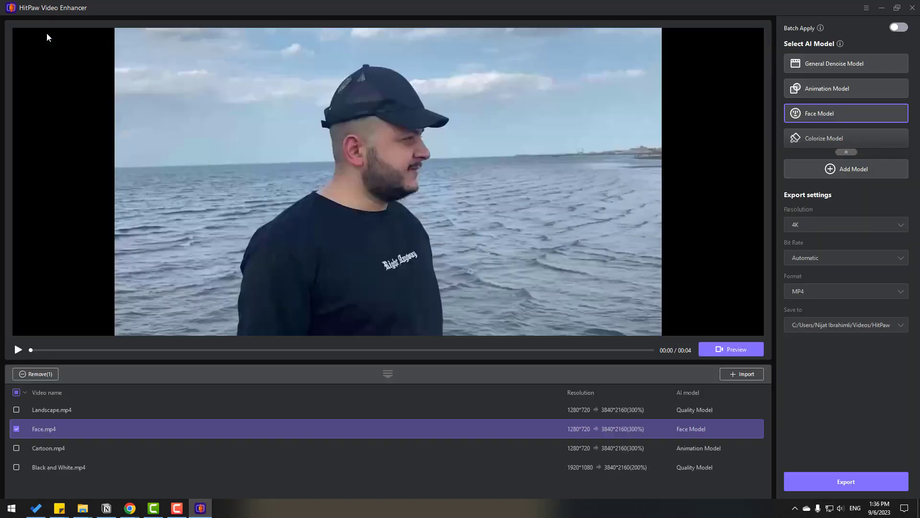
# - Select Black and White.mp4, apply the Colorize Model and preview it against the grayscale original
pyautogui.click(105, 468)
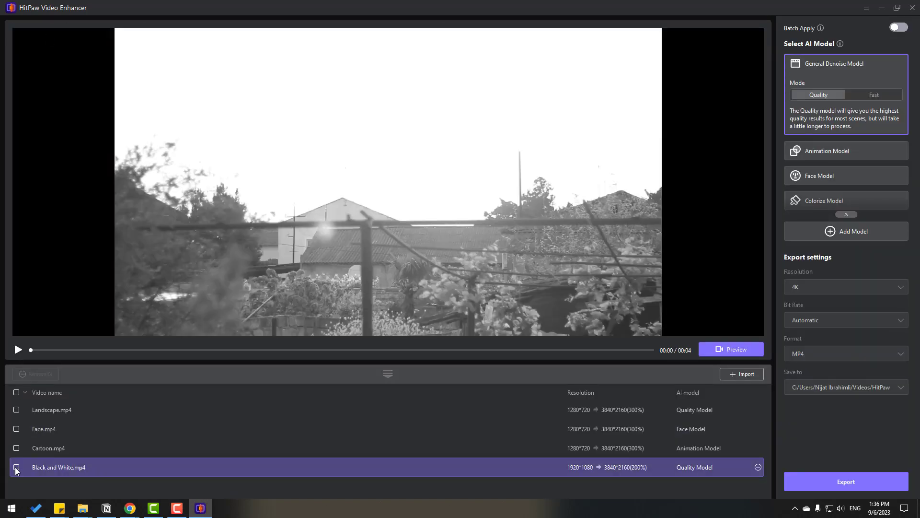
pyautogui.click(818, 200)
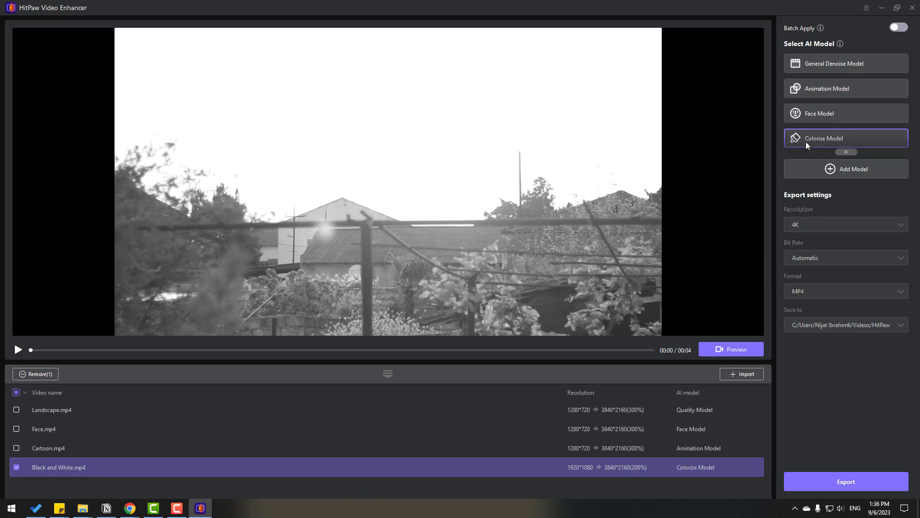
pyautogui.moveTo(806, 140)
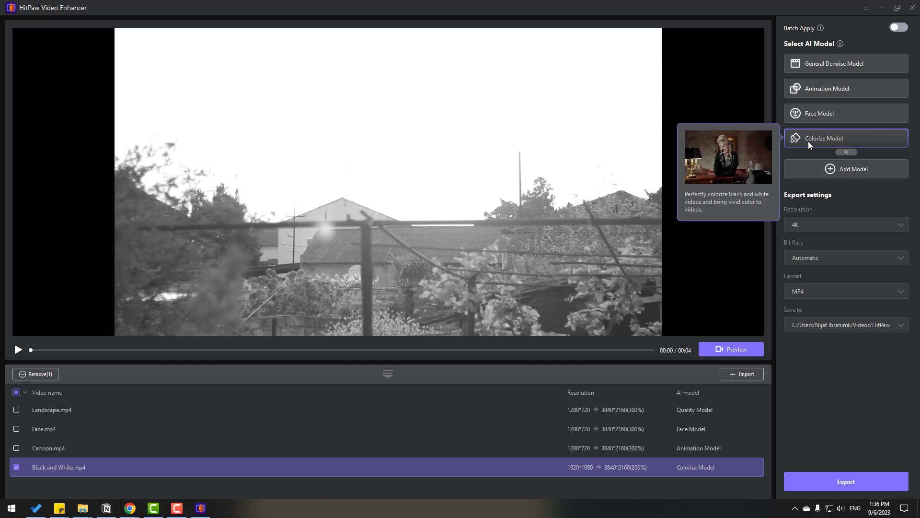
pyautogui.click(741, 349)
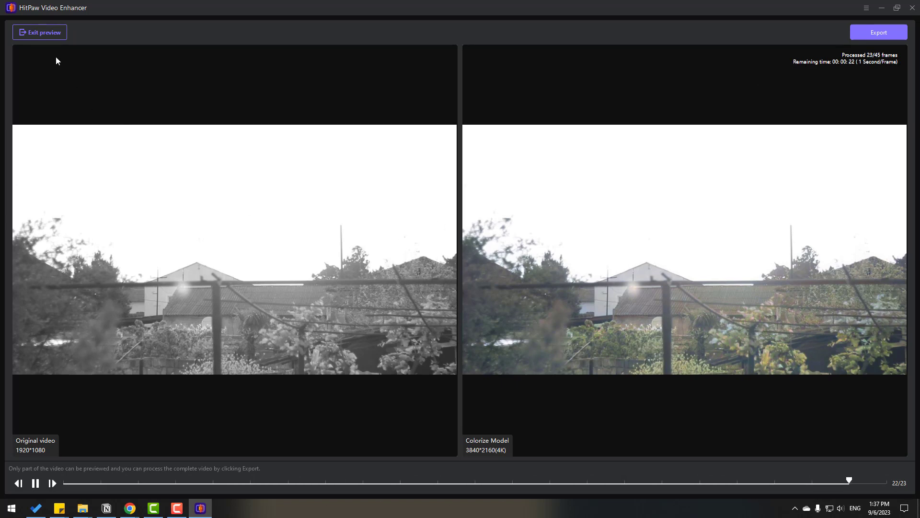
# - Tick Cartoon.mp4, Face.mp4 and Landscape.mp4 so all four clips are in the export batch
pyautogui.click(44, 33)
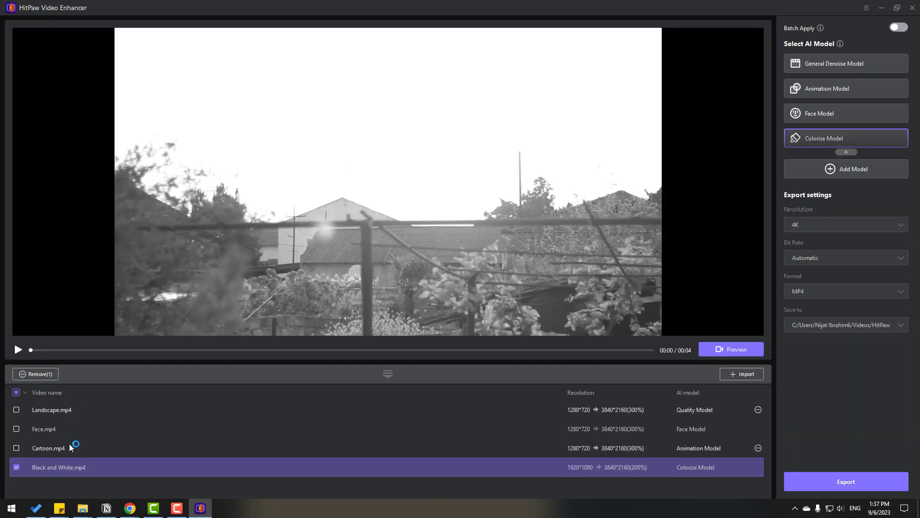
pyautogui.click(16, 448)
pyautogui.click(16, 428)
pyautogui.click(16, 409)
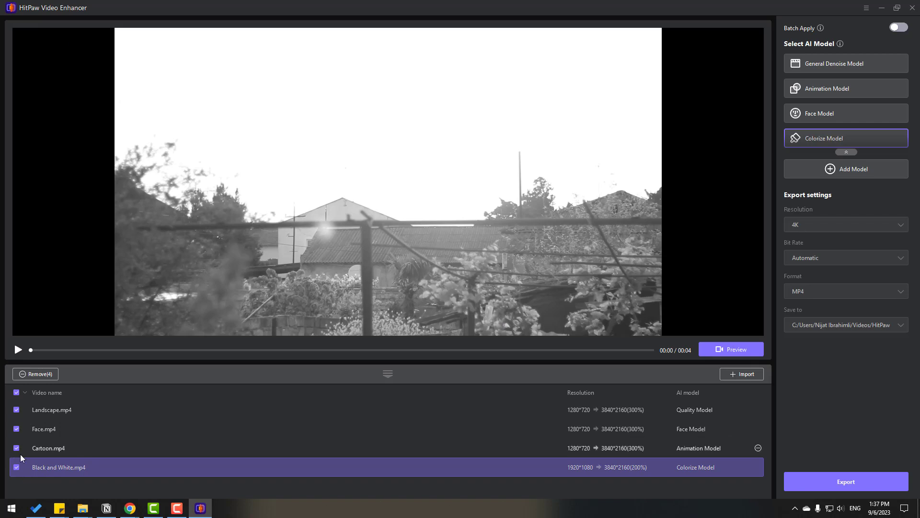
# - Set export resolution to custom 3840×2160, bit rate to 30000 kbps, and keep MP4 format
pyautogui.click(895, 226)
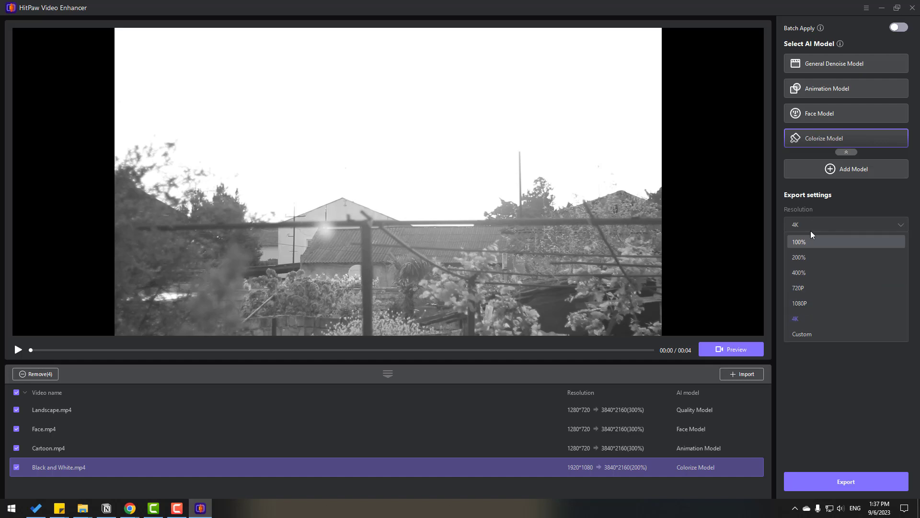
pyautogui.click(801, 335)
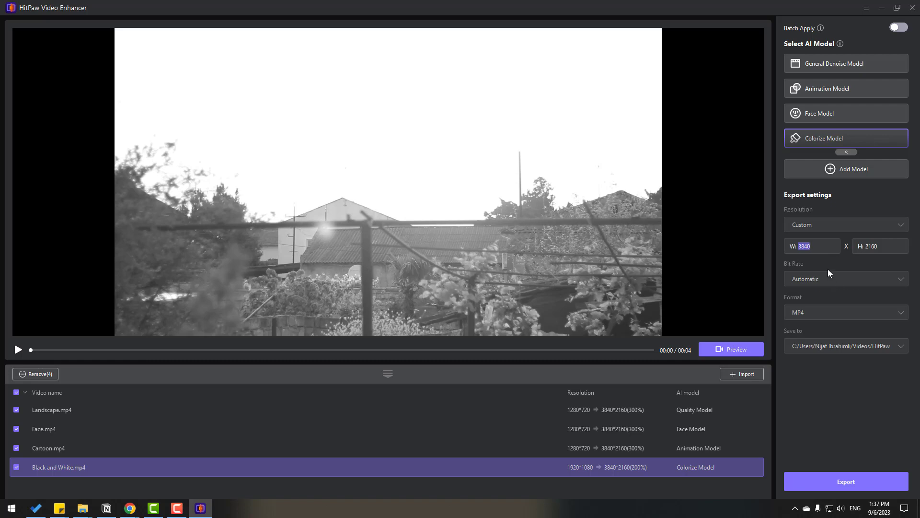
pyautogui.click(903, 280)
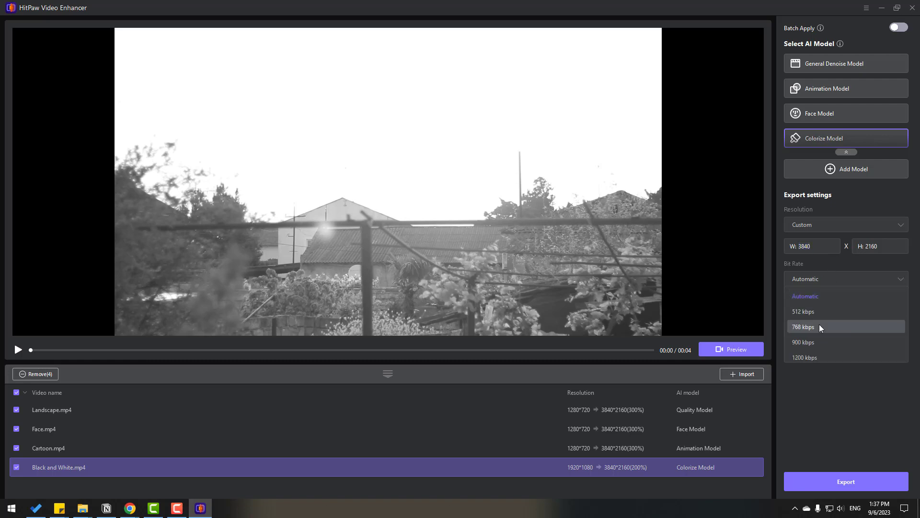
pyautogui.scroll(-3, 825, 327)
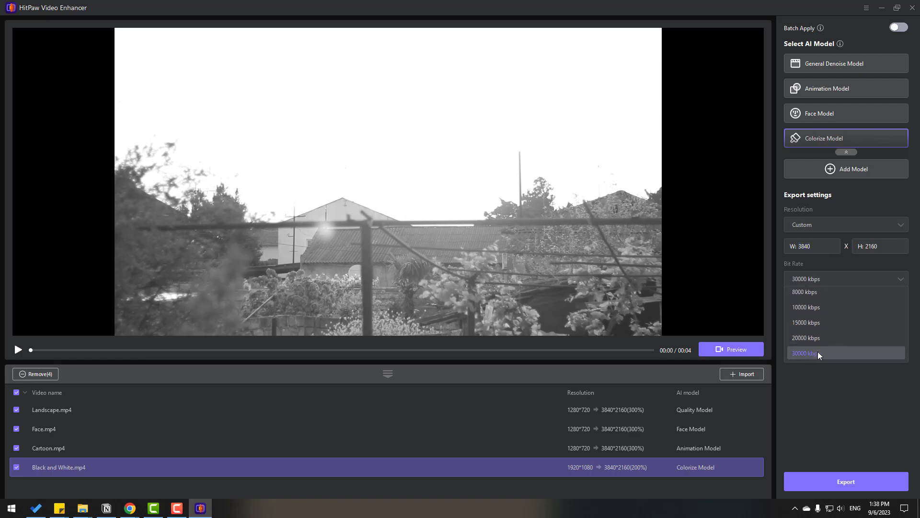
pyautogui.click(818, 352)
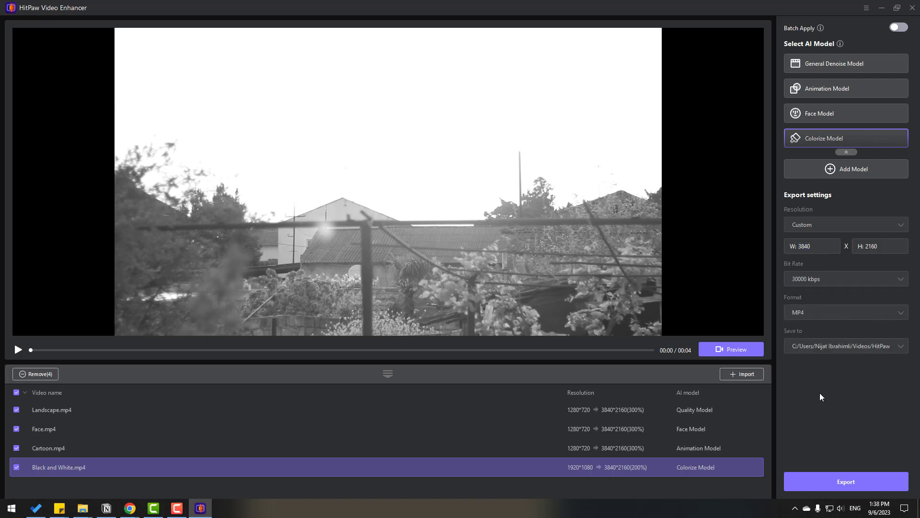
pyautogui.click(898, 314)
pyautogui.click(807, 331)
pyautogui.click(868, 344)
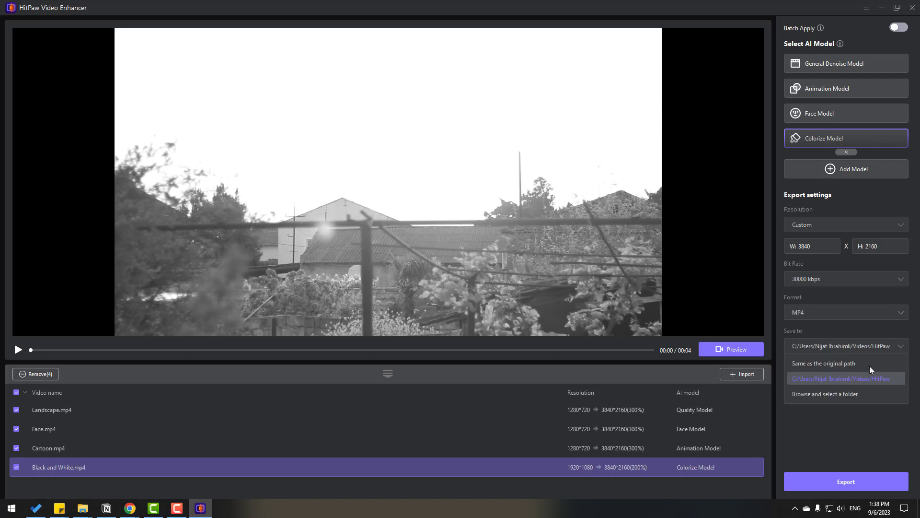
# - Set the output folder to RENDER inside the Desktop Hitpaw folder and export all four clips
pyautogui.click(830, 395)
pyautogui.click(557, 162)
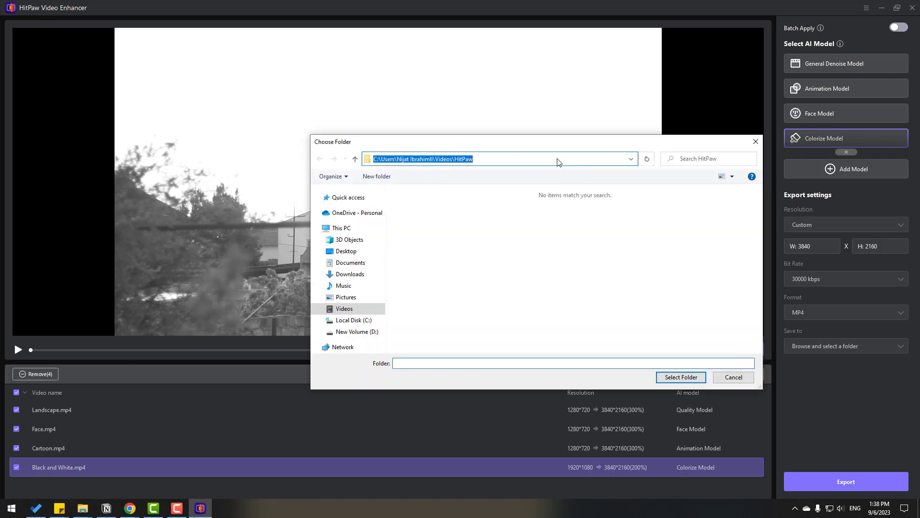
pyautogui.write('C:\\Users\\Nijat Ibrahimli\\Desktop\\Hitpaw\\RENDER')
pyautogui.press('Return')
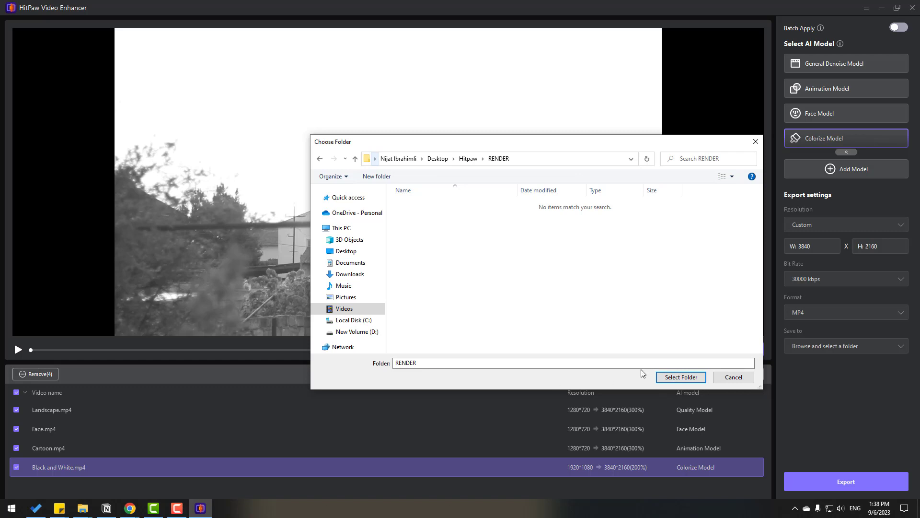
pyautogui.click(673, 378)
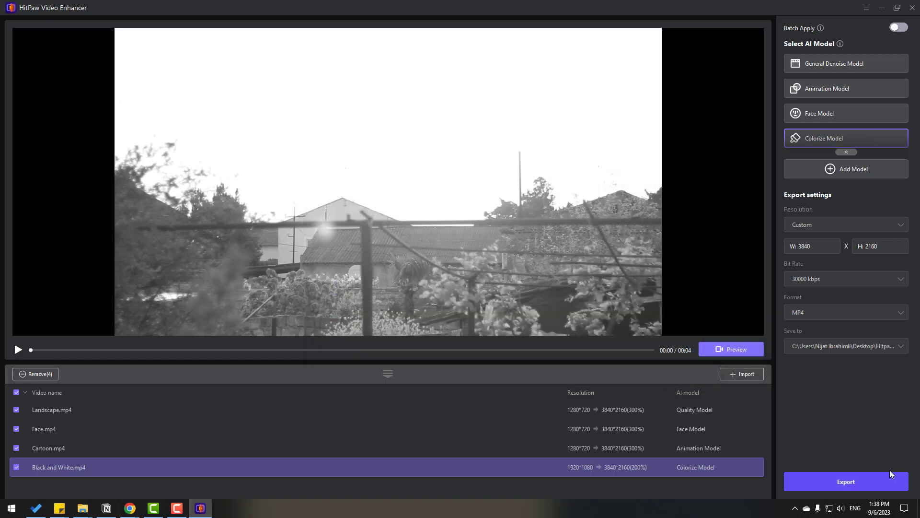
pyautogui.click(852, 482)
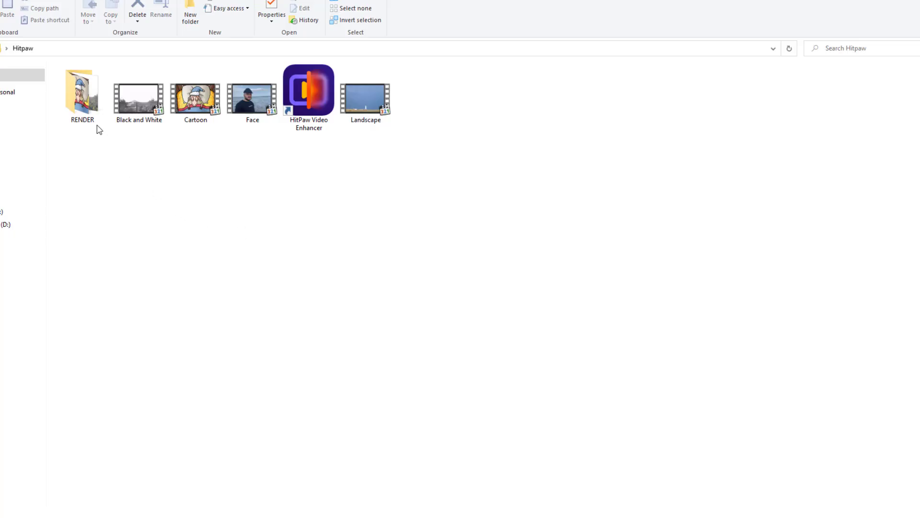
# - Open the RENDER folder and play the rendered black and white and cartoon clips
pyautogui.doubleClick(84, 98)
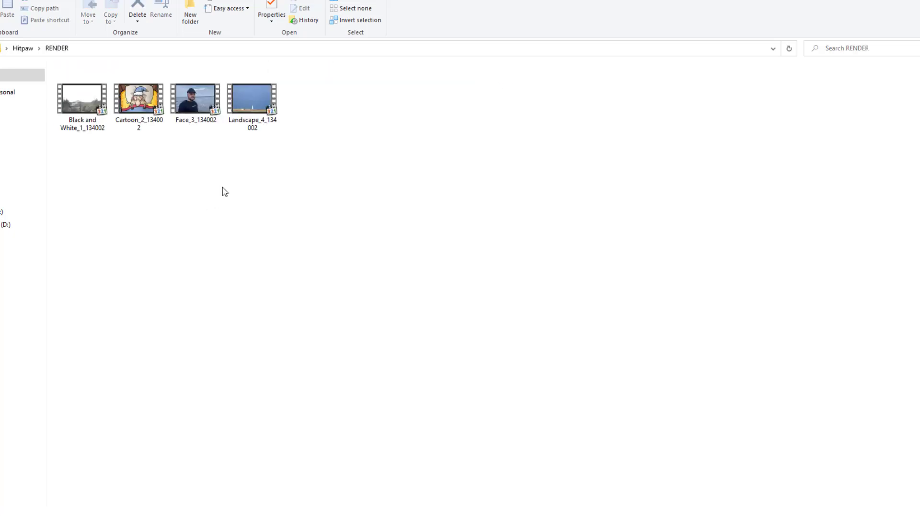
pyautogui.click(86, 101)
pyautogui.doubleClick(87, 101)
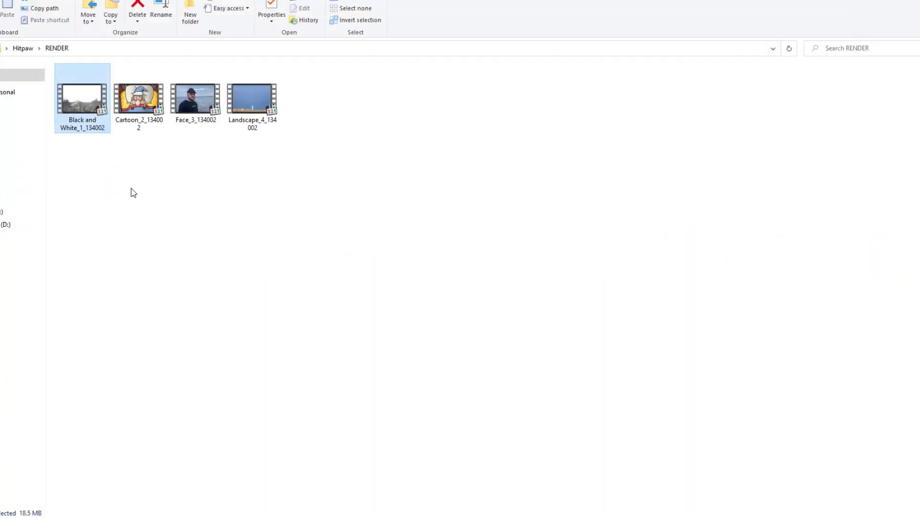
pyautogui.click(134, 109)
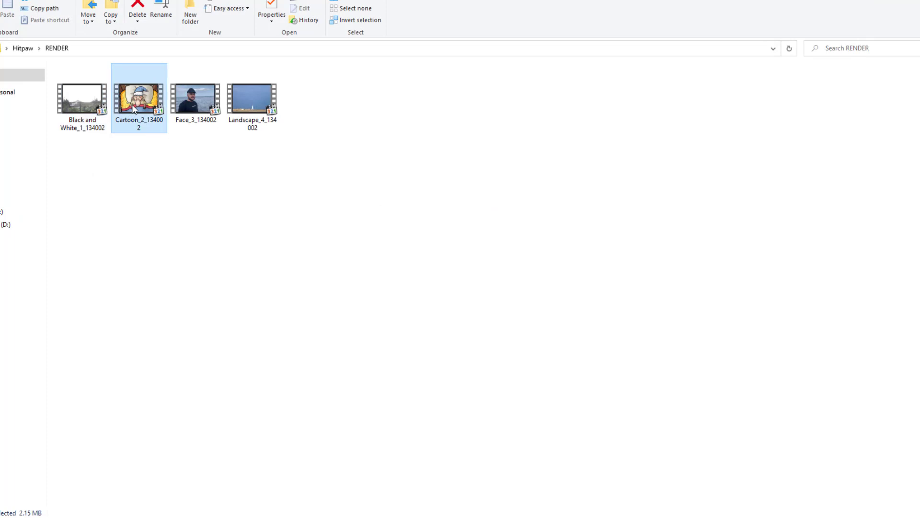
pyautogui.doubleClick(134, 108)
pyautogui.click(286, 187)
# - Play the rendered Face_3_134002 clip and then the landscape clip
pyautogui.click(192, 99)
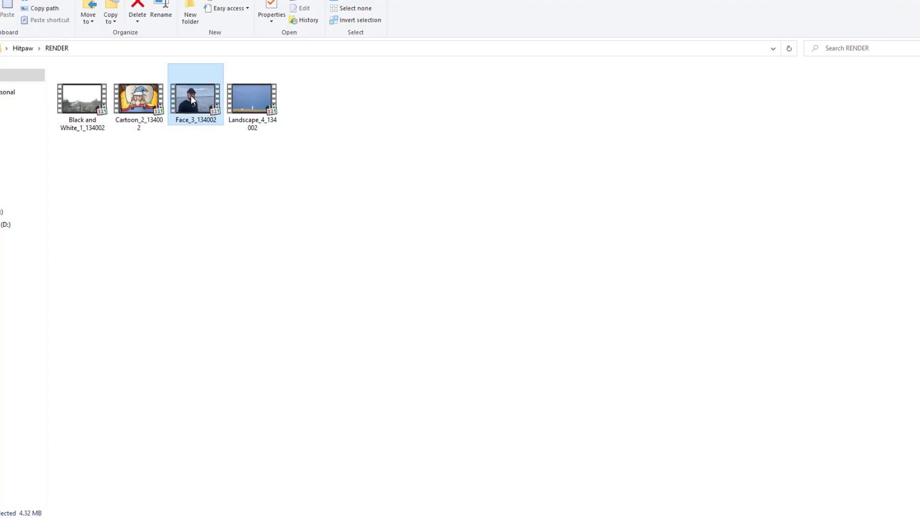
pyautogui.doubleClick(192, 100)
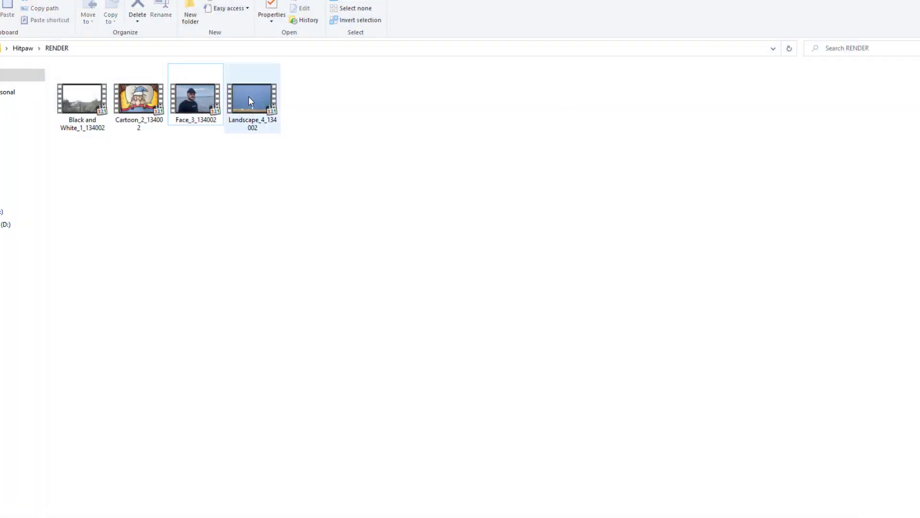
pyautogui.doubleClick(248, 96)
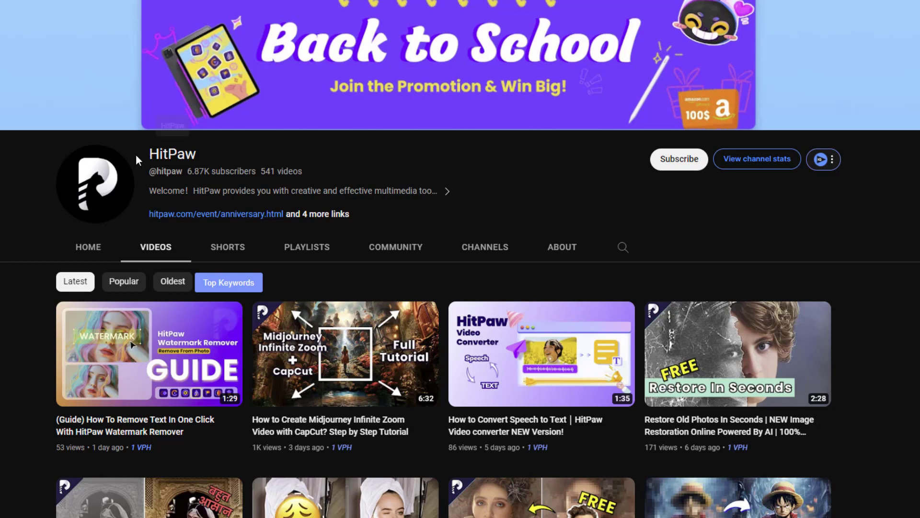
# - Browse the latest tutorials on HitPaw's Videos tab and hit Subscribe
pyautogui.scroll(-15, 24, 194)
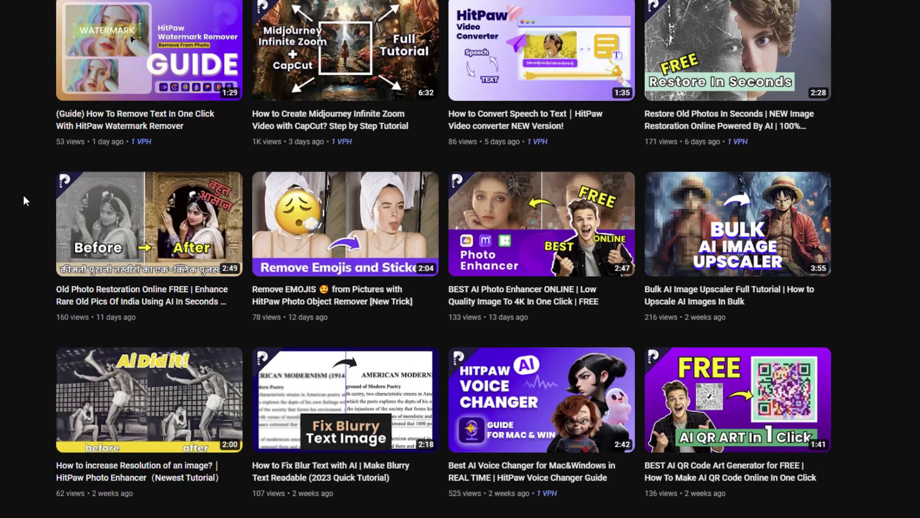
pyautogui.scroll(-8, 48, 187)
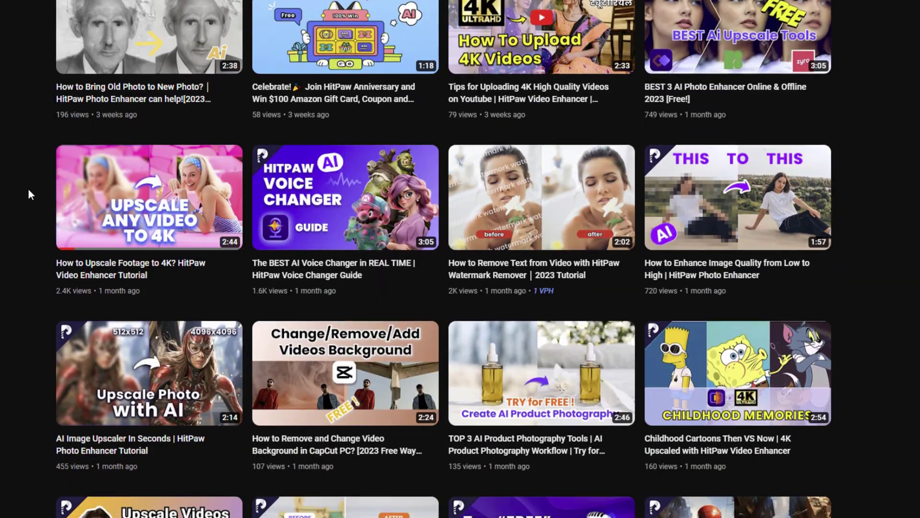
pyautogui.scroll(-4, 16, 192)
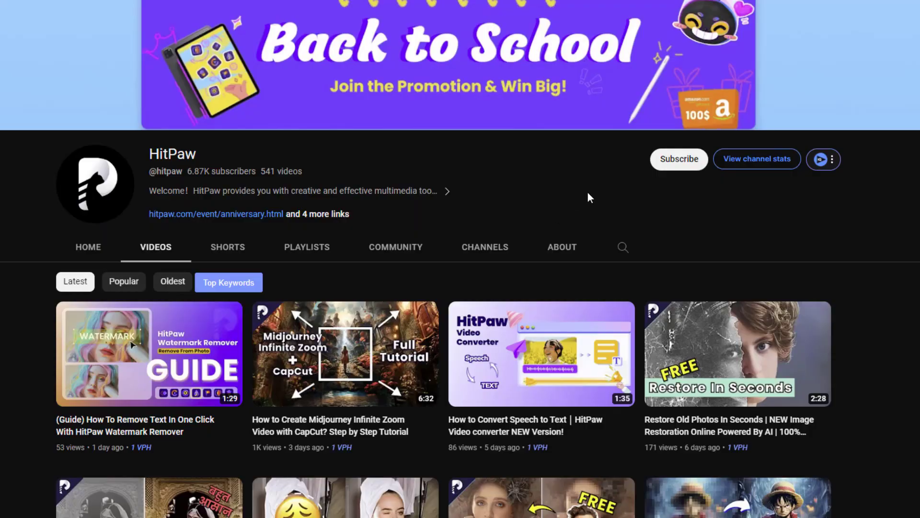
pyautogui.click(678, 166)
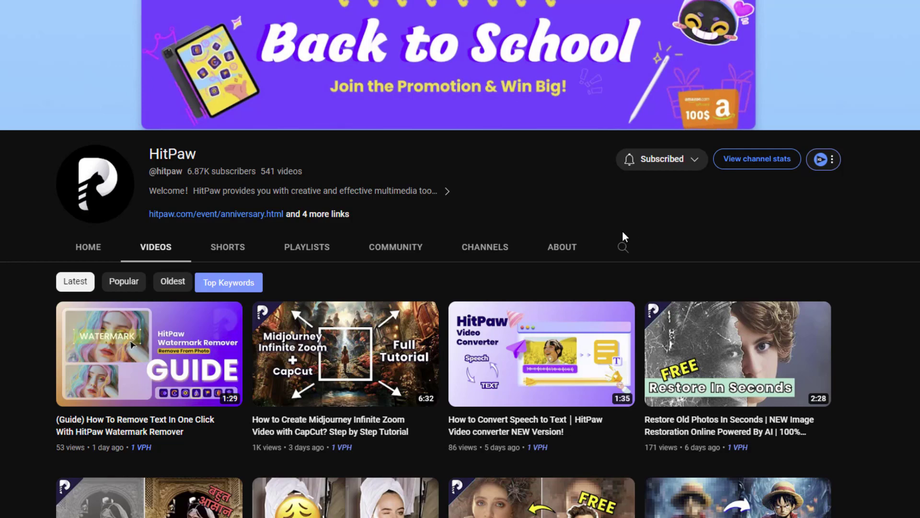